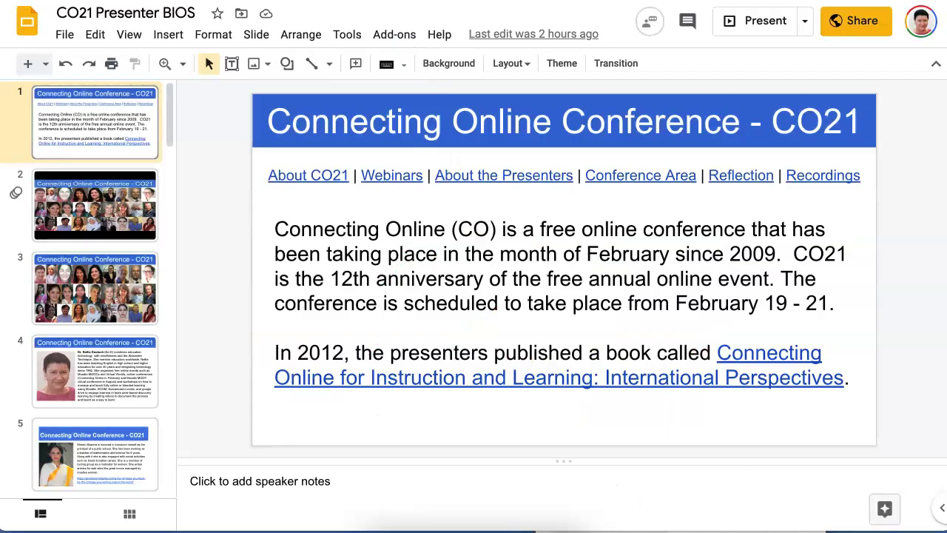
- Start the Simple Audio/Video Recorder add-on, acknowledging its video notice and answering the student question
{"action": "left_click", "coordinate": [394, 34]}
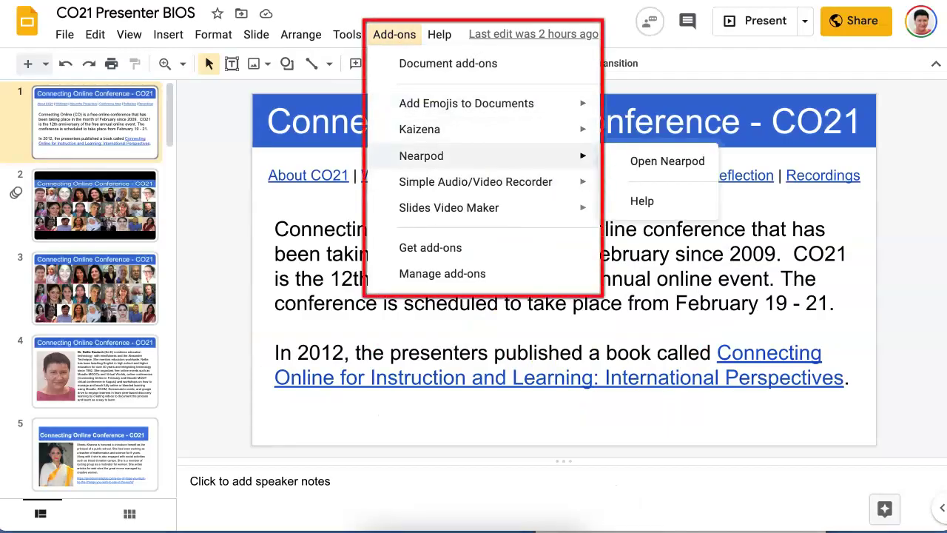
{"action": "mouse_move", "coordinate": [476, 181]}
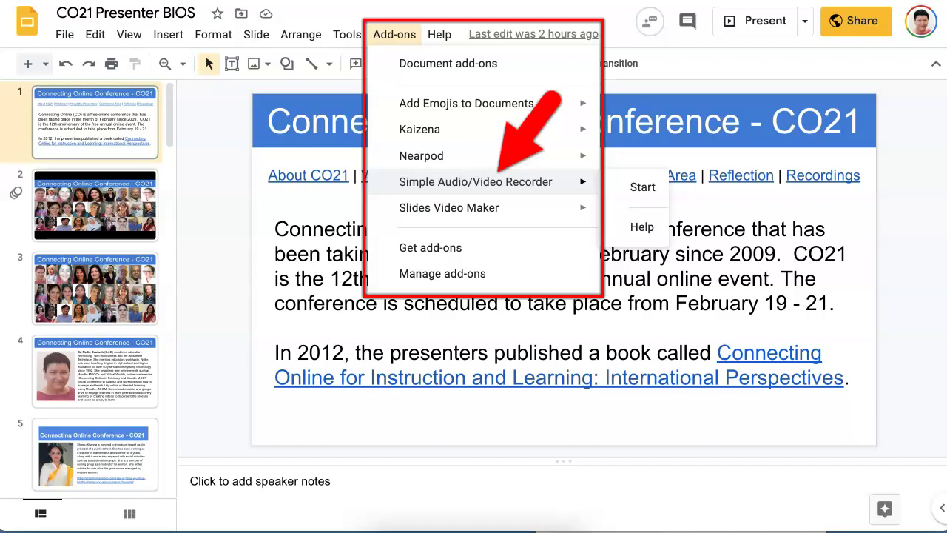
{"action": "mouse_move", "coordinate": [448, 207]}
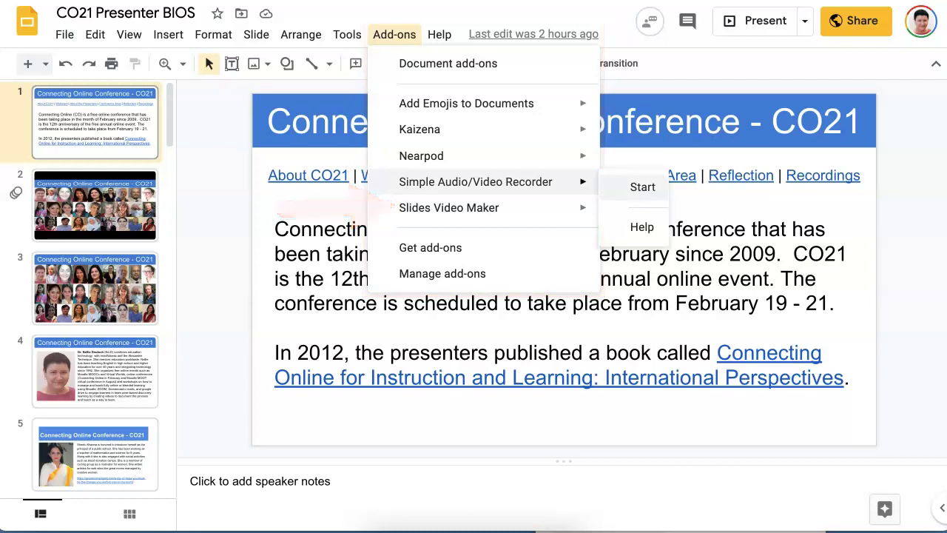
{"action": "left_click", "coordinate": [643, 186]}
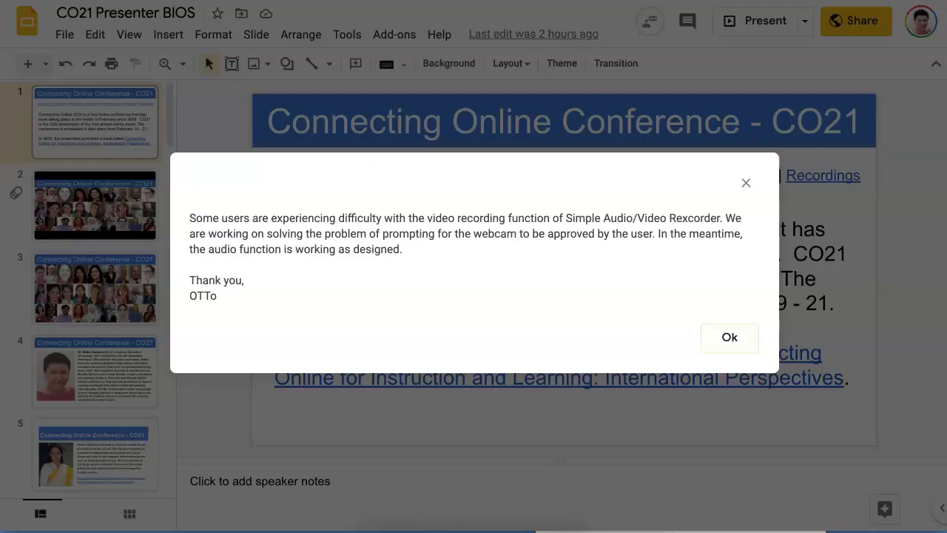
{"action": "left_click", "coordinate": [728, 338]}
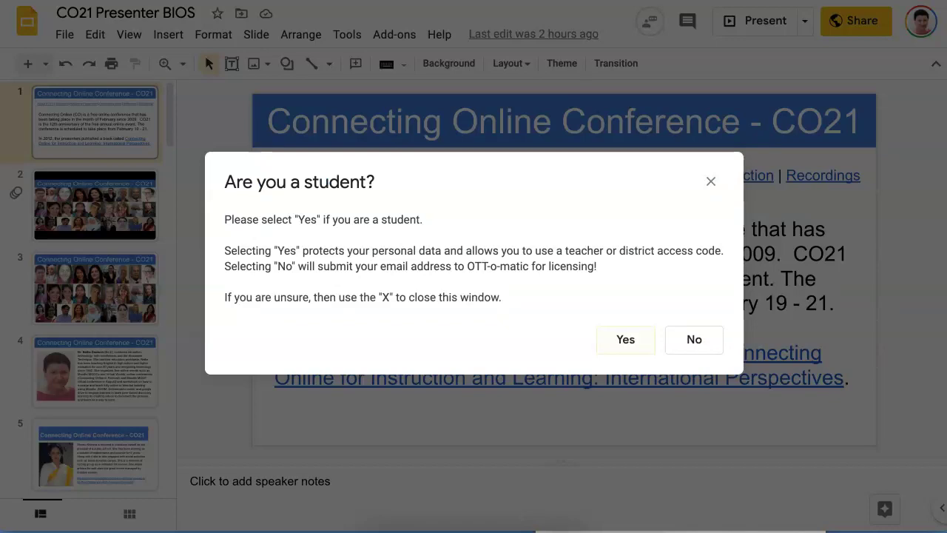
{"action": "key", "text": "Return"}
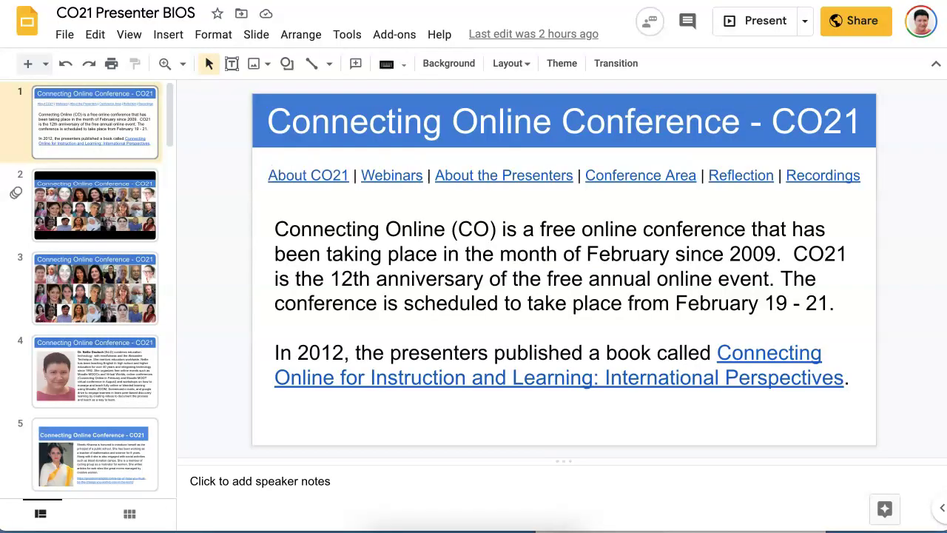
- Open the Full Access Audio Recorder and record a voice narration of about 34 seconds
{"action": "left_click", "coordinate": [394, 34]}
{"action": "mouse_move", "coordinate": [476, 182]}
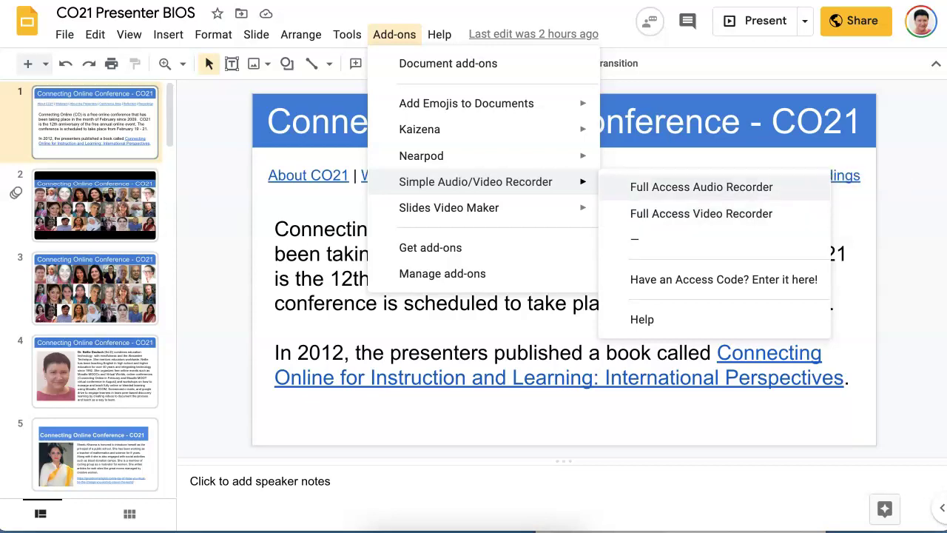
{"action": "left_click", "coordinate": [702, 186]}
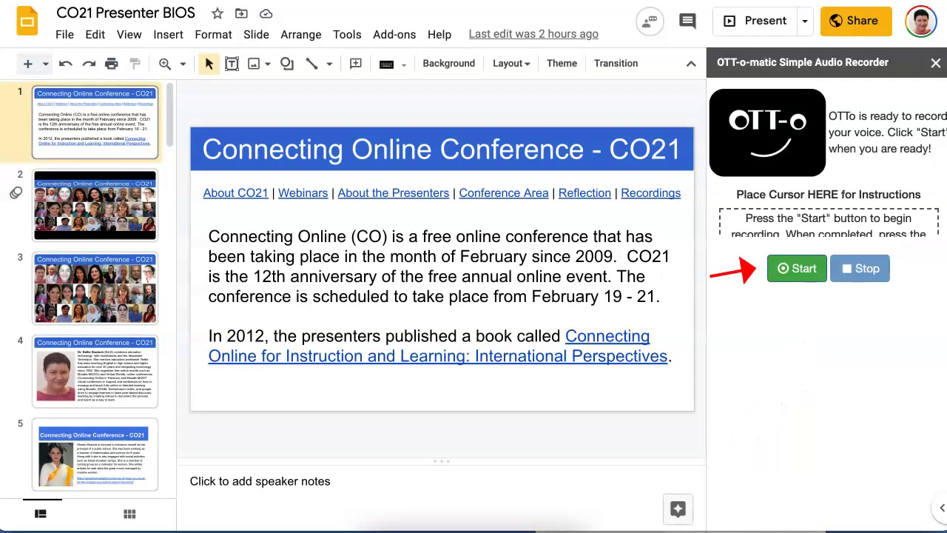
{"action": "left_click", "coordinate": [797, 268]}
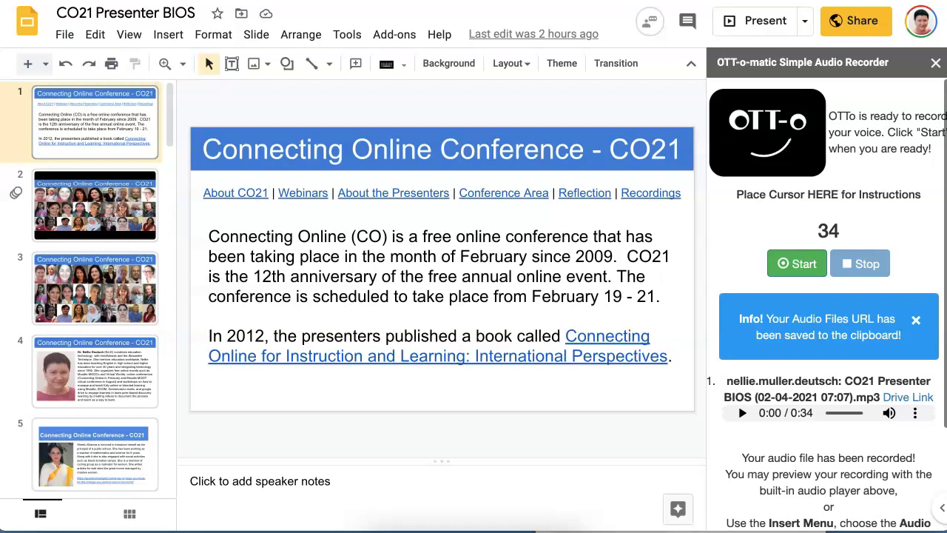
- Play back part of the new recording, pause it, and check the audio player's download option
{"action": "scroll", "coordinate": [827, 303], "scroll_direction": "down", "scroll_amount": 1}
{"action": "scroll", "coordinate": [826, 303], "scroll_direction": "down", "scroll_amount": 1}
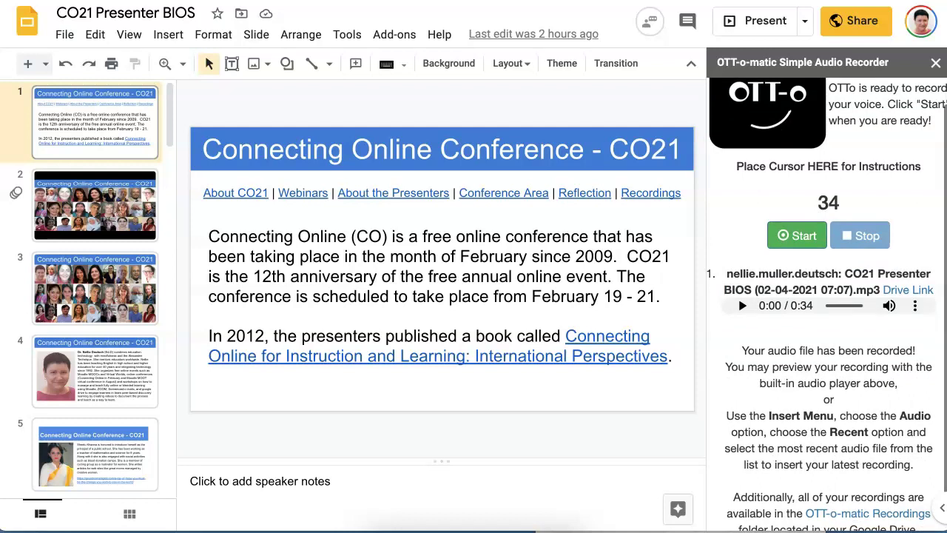
{"action": "left_click", "coordinate": [743, 306]}
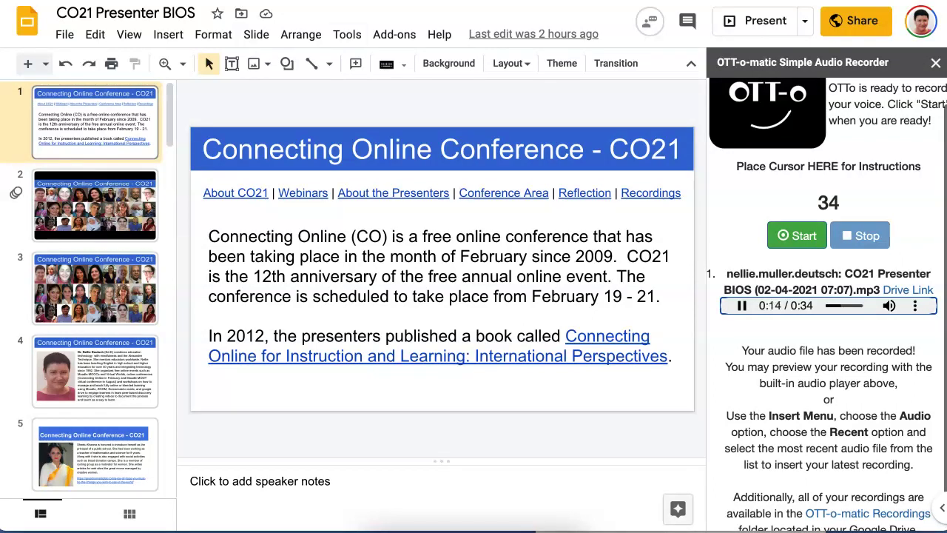
{"action": "key", "text": "space"}
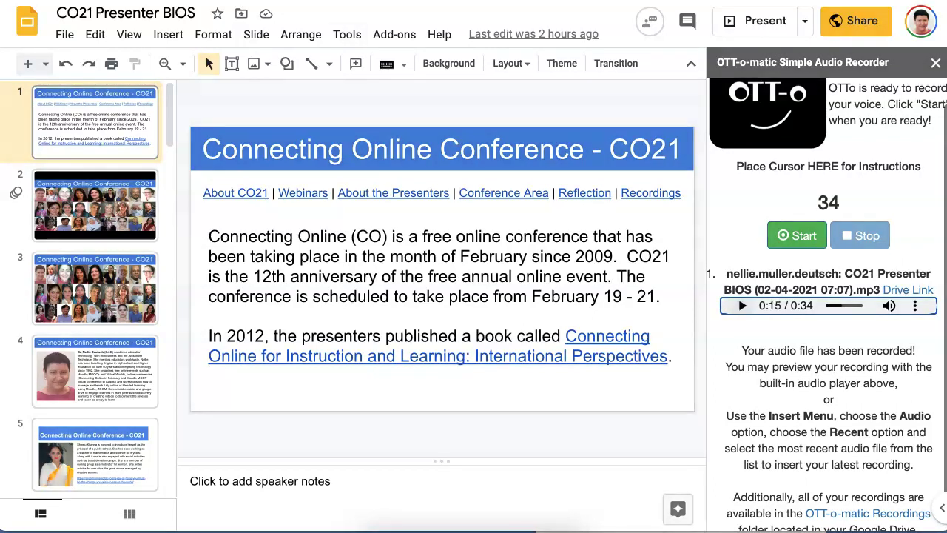
{"action": "left_click", "coordinate": [915, 305]}
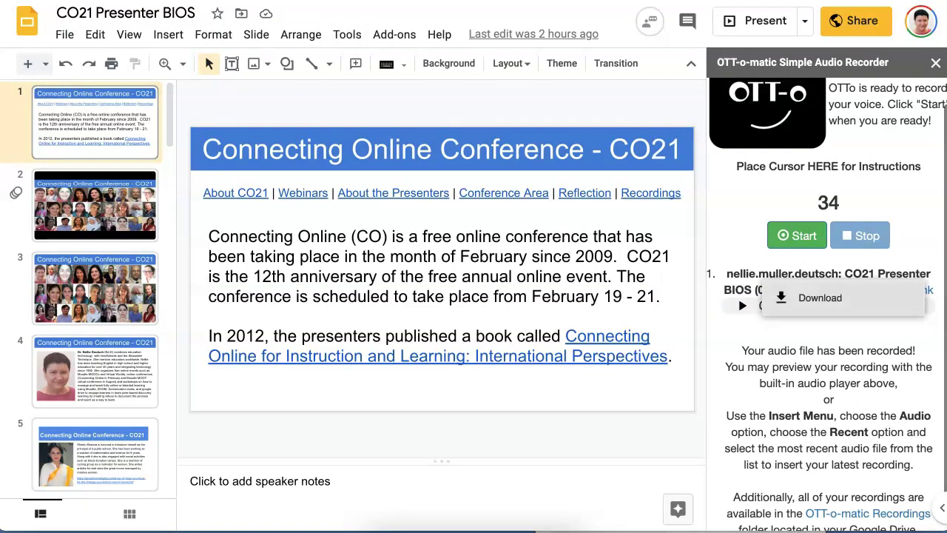
{"action": "key", "text": "Escape"}
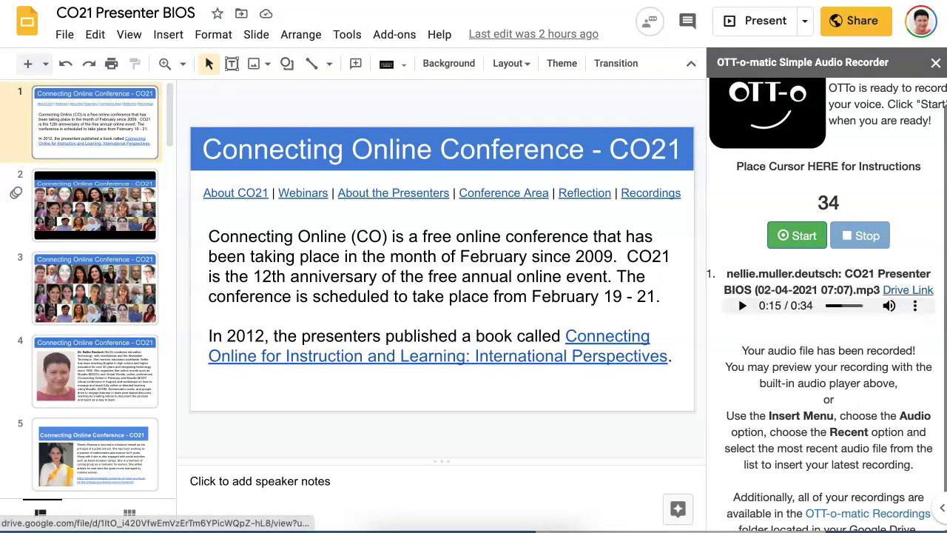
- Open the recording's Drive link and read the recorder's instructions for adding the audio to a slide
{"action": "left_click", "coordinate": [908, 289]}
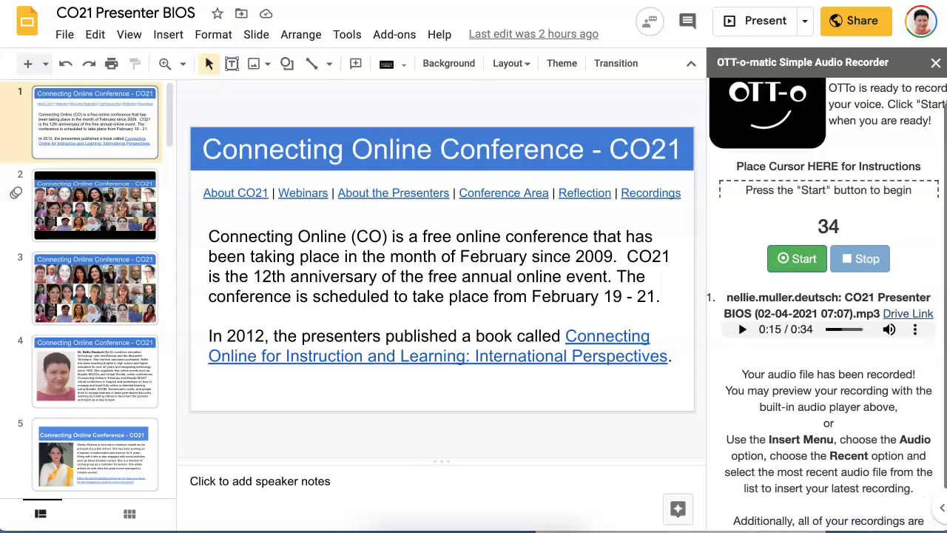
{"action": "mouse_move", "coordinate": [829, 190]}
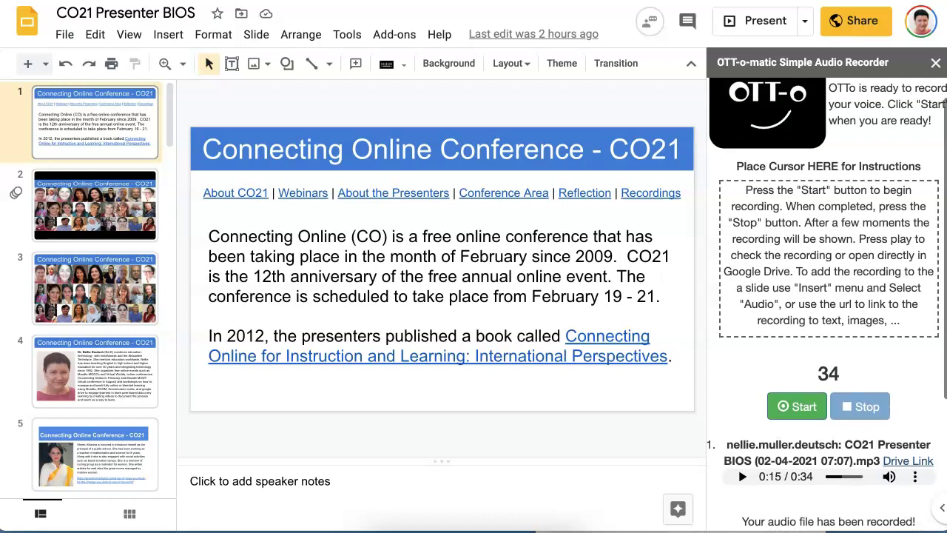
{"action": "scroll", "coordinate": [828, 305], "scroll_direction": "down", "scroll_amount": 3}
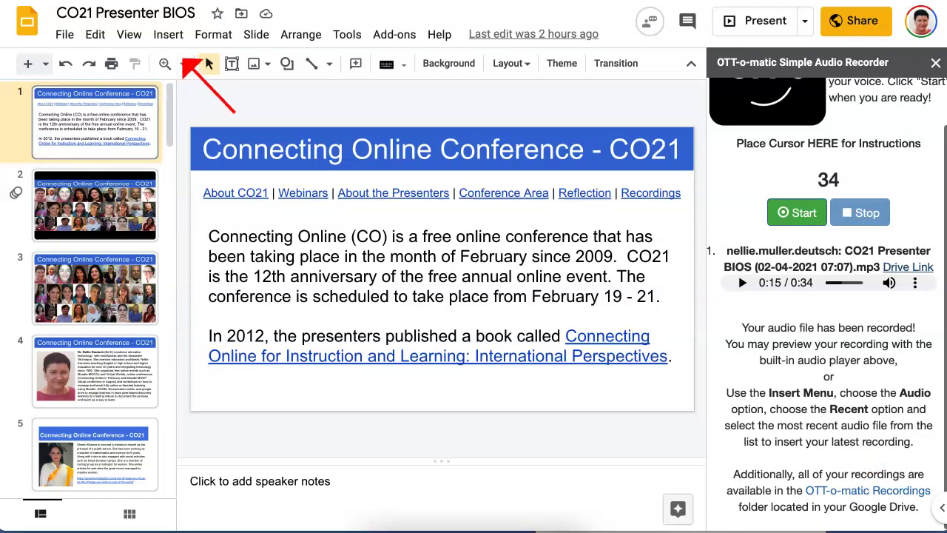
- Insert the new voice recording from My Drive onto slide 1 and close the format options
{"action": "left_click", "coordinate": [168, 34]}
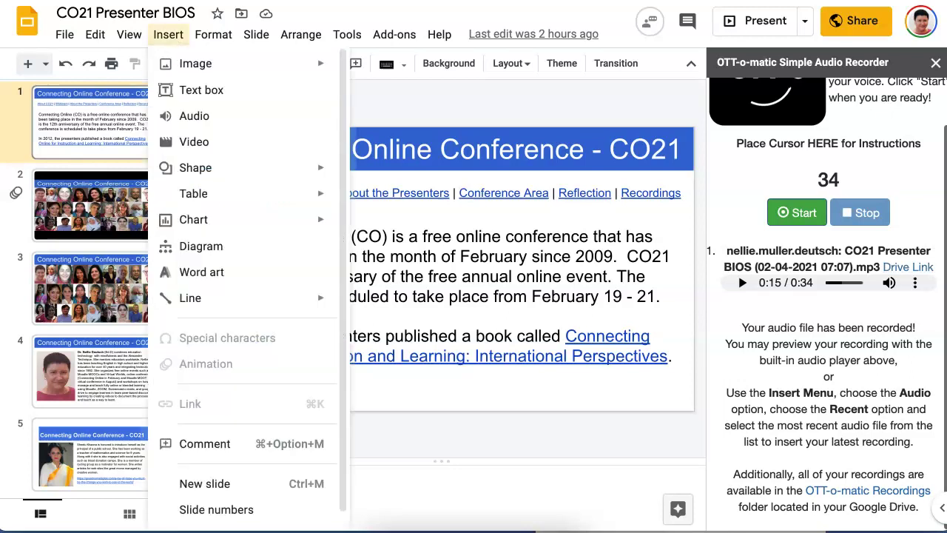
{"action": "mouse_move", "coordinate": [195, 64]}
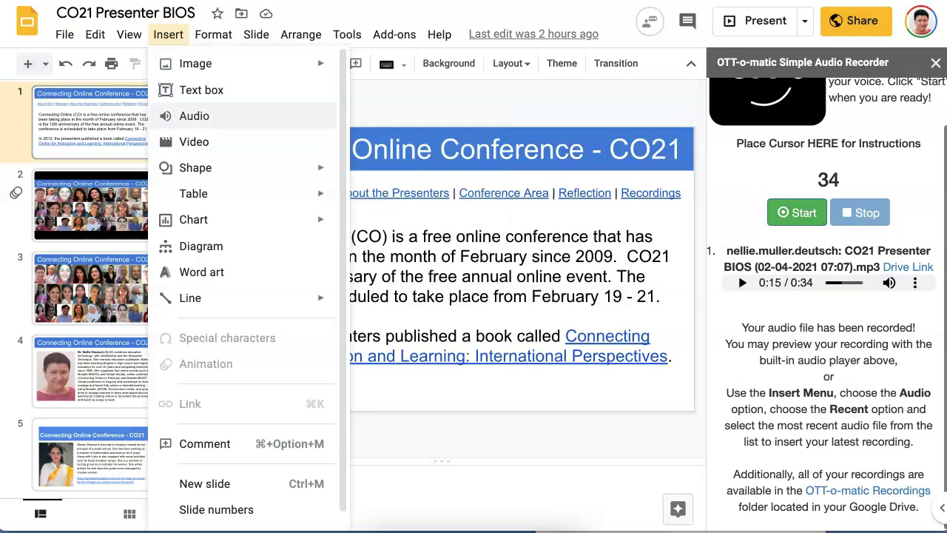
{"action": "left_click", "coordinate": [193, 115]}
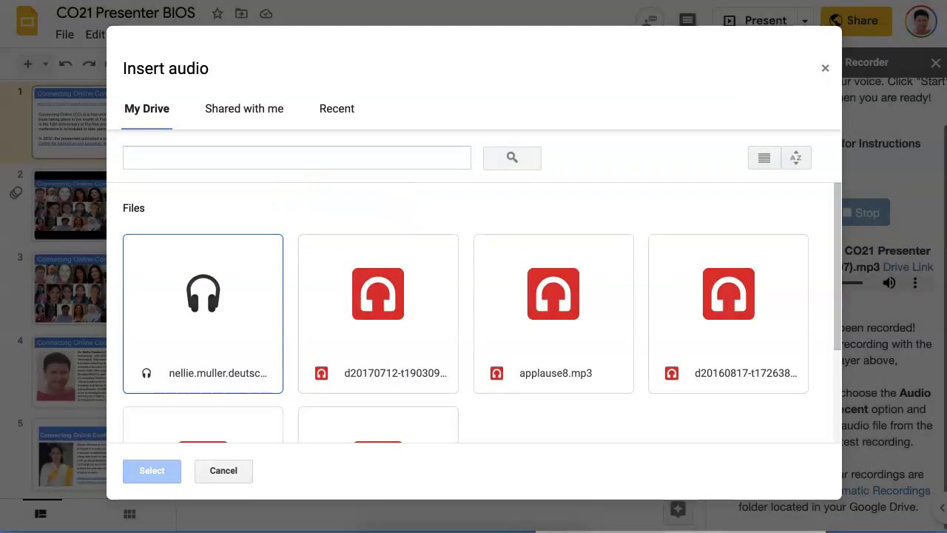
{"action": "left_click", "coordinate": [203, 313]}
{"action": "left_click", "coordinate": [152, 471]}
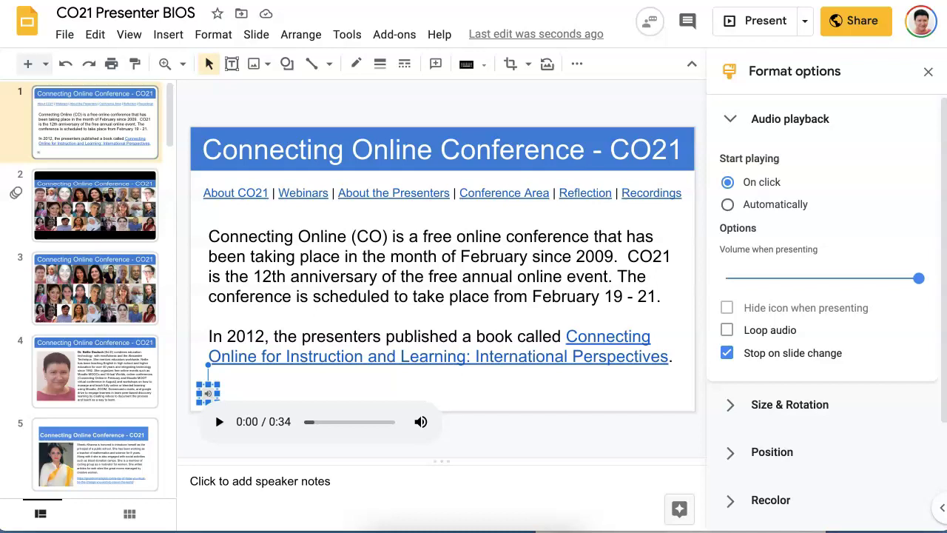
{"action": "left_click", "coordinate": [928, 71]}
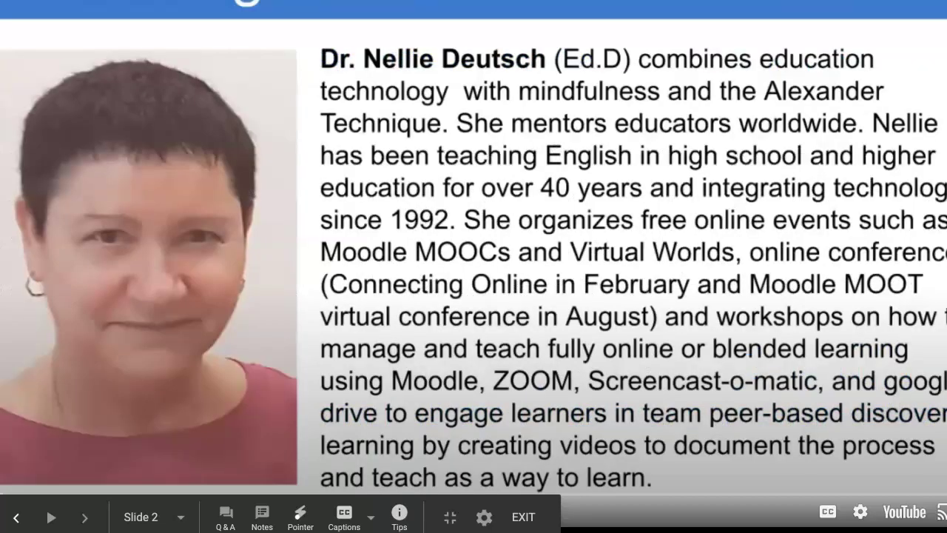
- Switch the running slideshow to slide 1 to check its audio player, advance to slide 2, and exit the presentation
{"action": "key", "text": "space"}
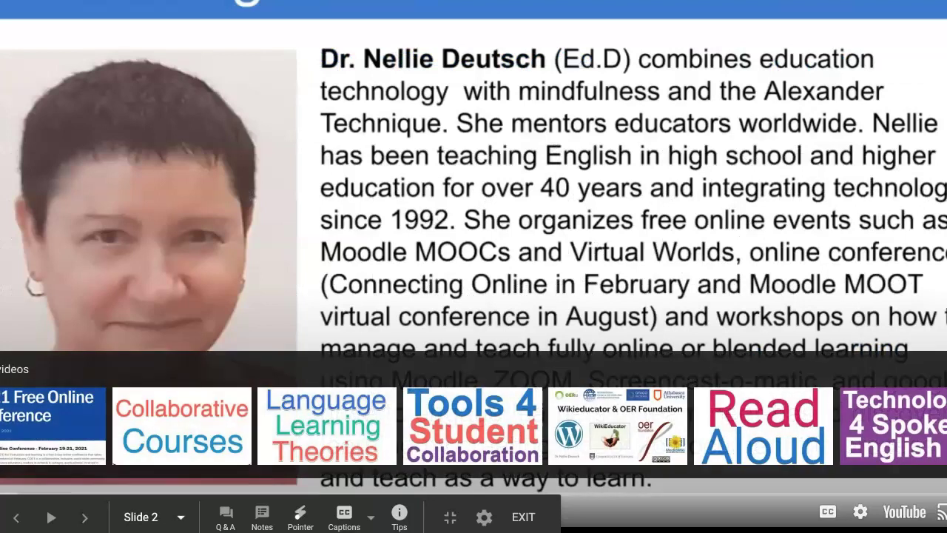
{"action": "left_click", "coordinate": [148, 516]}
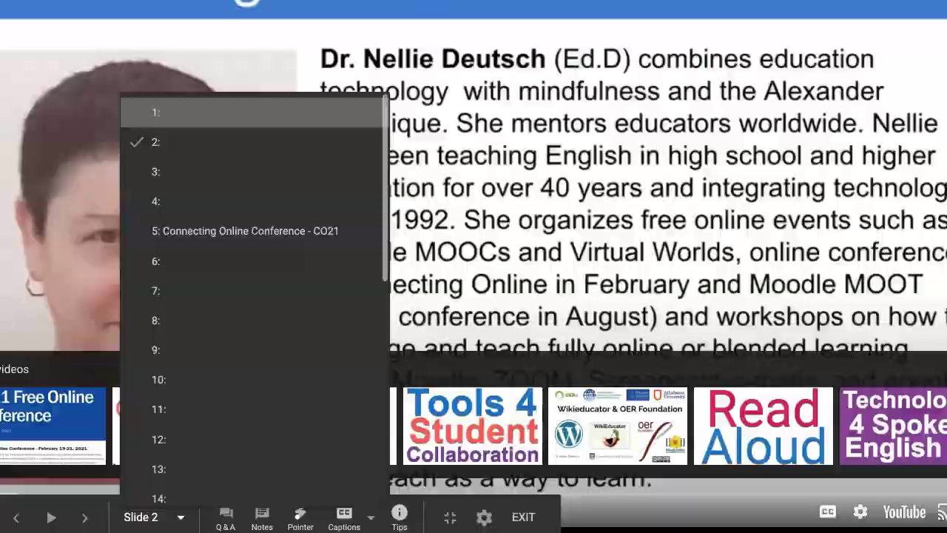
{"action": "left_click", "coordinate": [254, 112]}
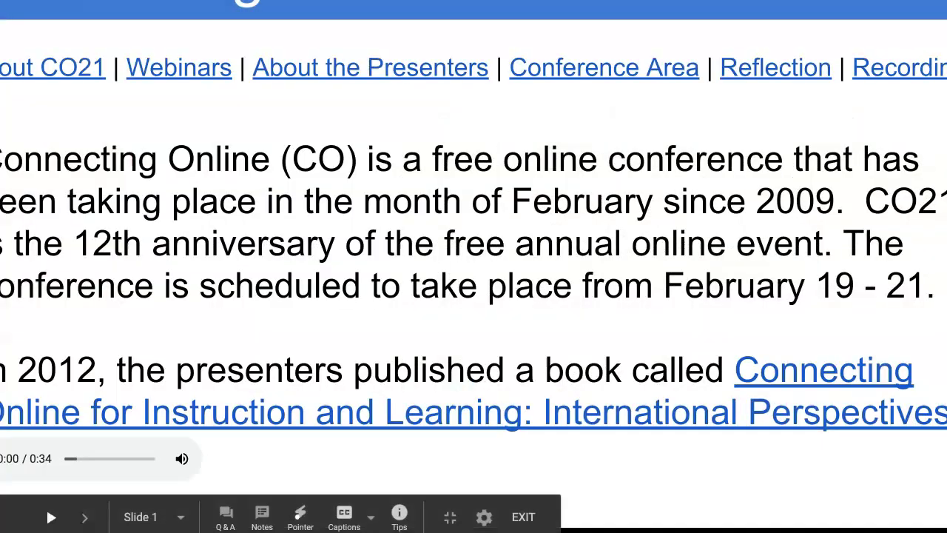
{"action": "key", "text": "Right"}
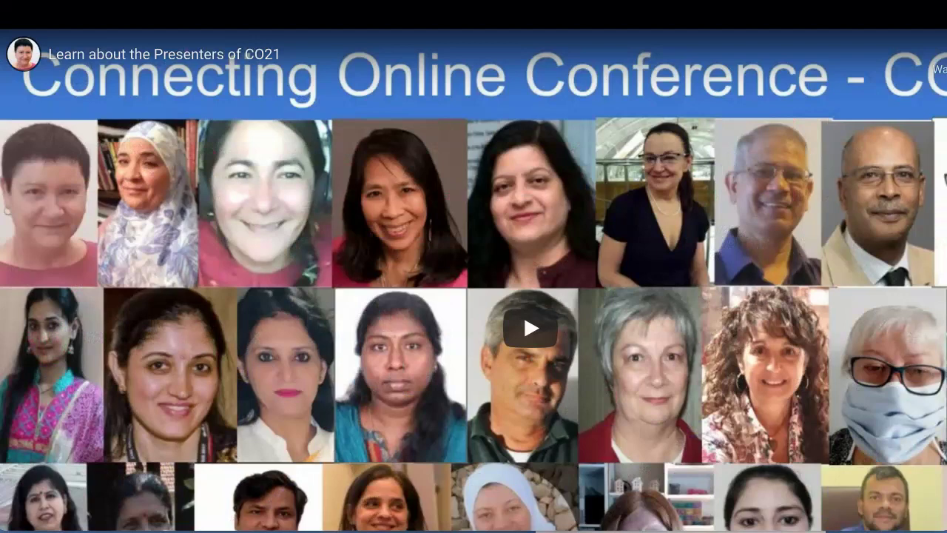
{"action": "key", "text": "Escape"}
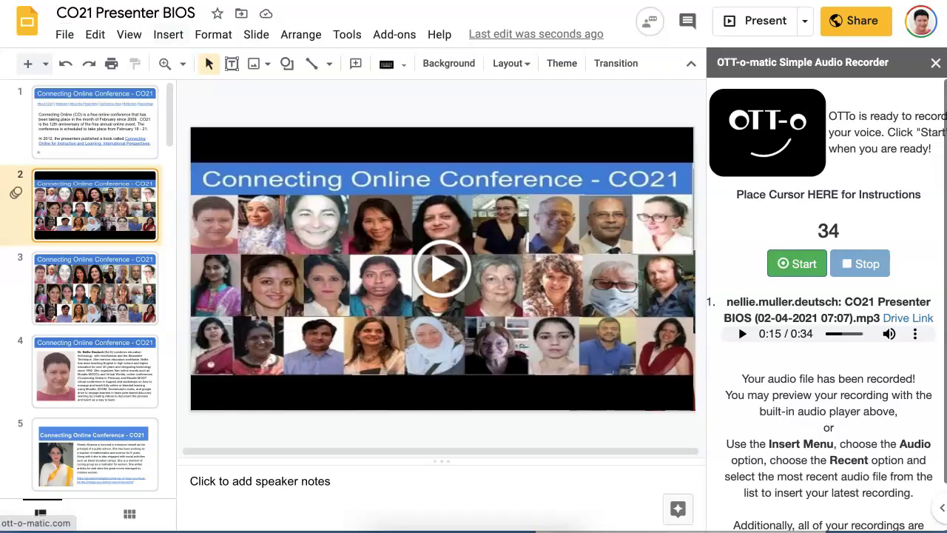
- Return to slide 1, close the audio recorder, and select the inserted audio icon
{"action": "left_click", "coordinate": [94, 122]}
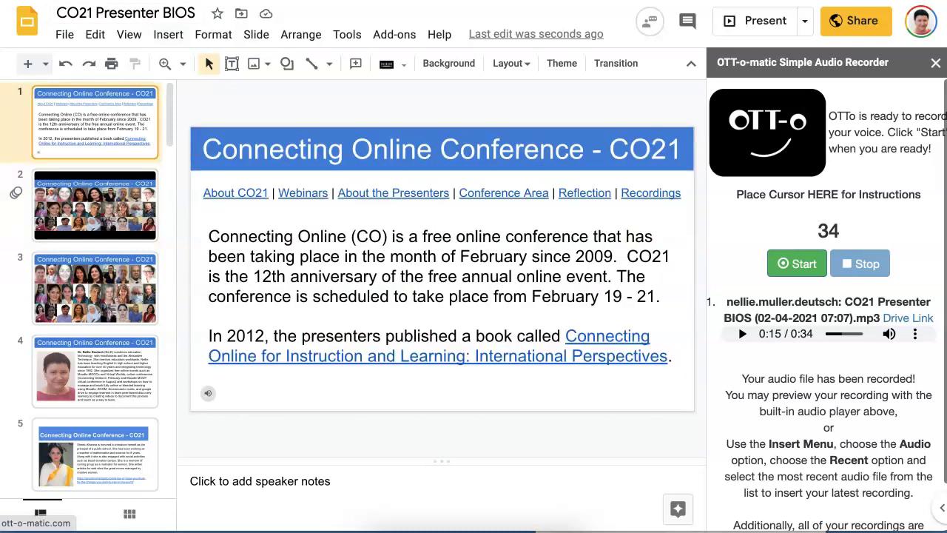
{"action": "mouse_move", "coordinate": [208, 393]}
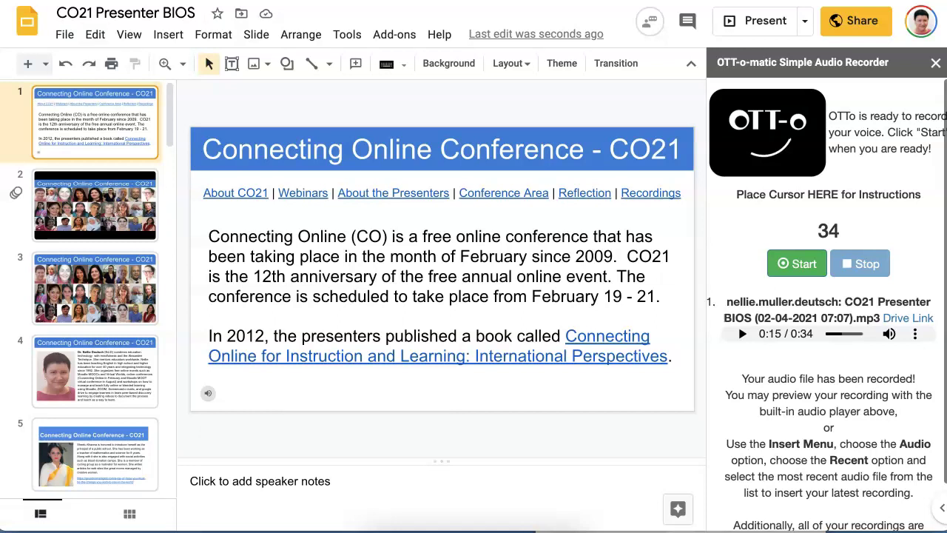
{"action": "left_click", "coordinate": [935, 63]}
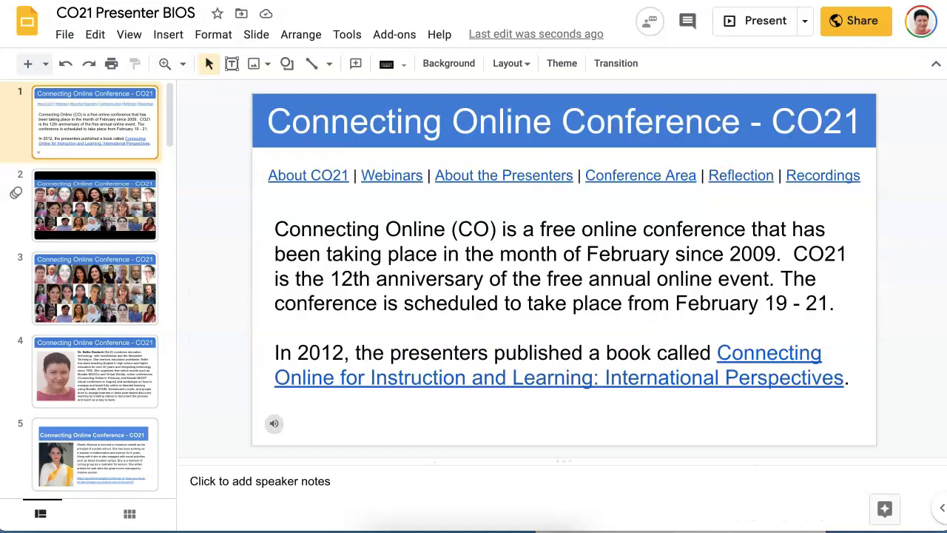
{"action": "left_click", "coordinate": [274, 423]}
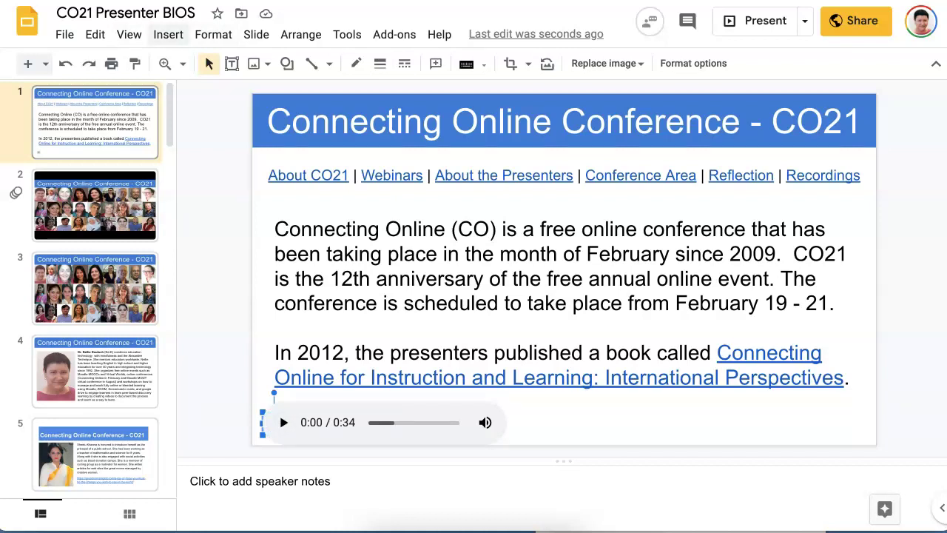
- Insert a second copy of the voice recording from My Drive onto slide 1 and set it to start playing automatically
{"action": "left_click", "coordinate": [167, 34]}
{"action": "mouse_move", "coordinate": [244, 168]}
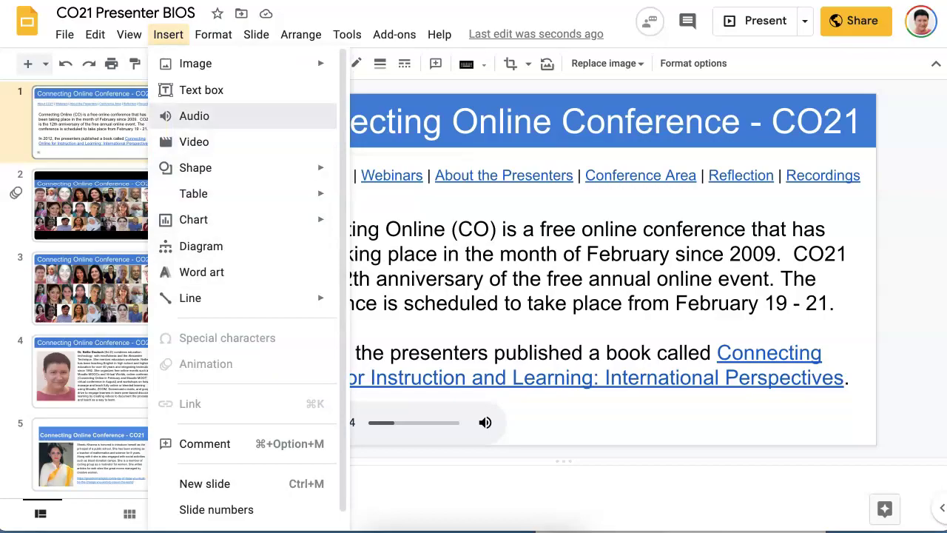
{"action": "left_click", "coordinate": [194, 116]}
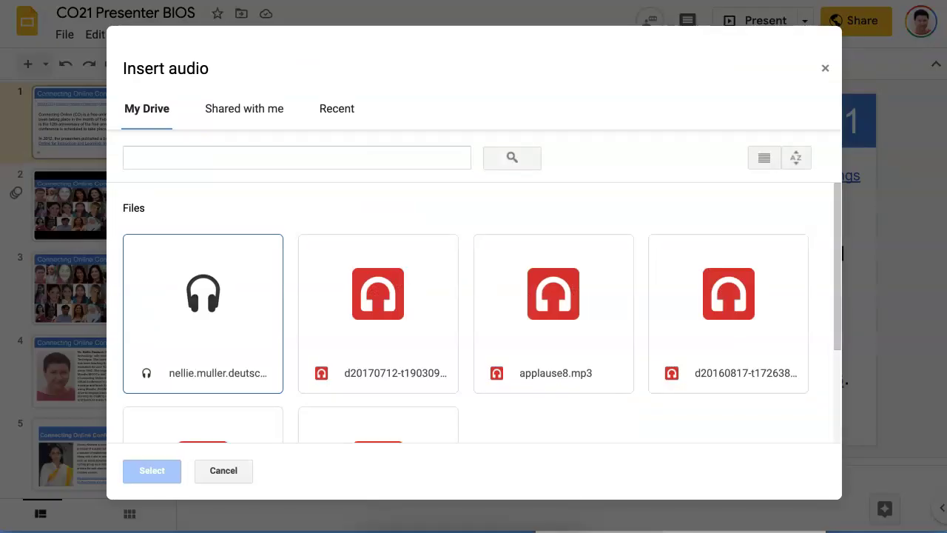
{"action": "left_click", "coordinate": [203, 313]}
{"action": "left_click", "coordinate": [152, 471]}
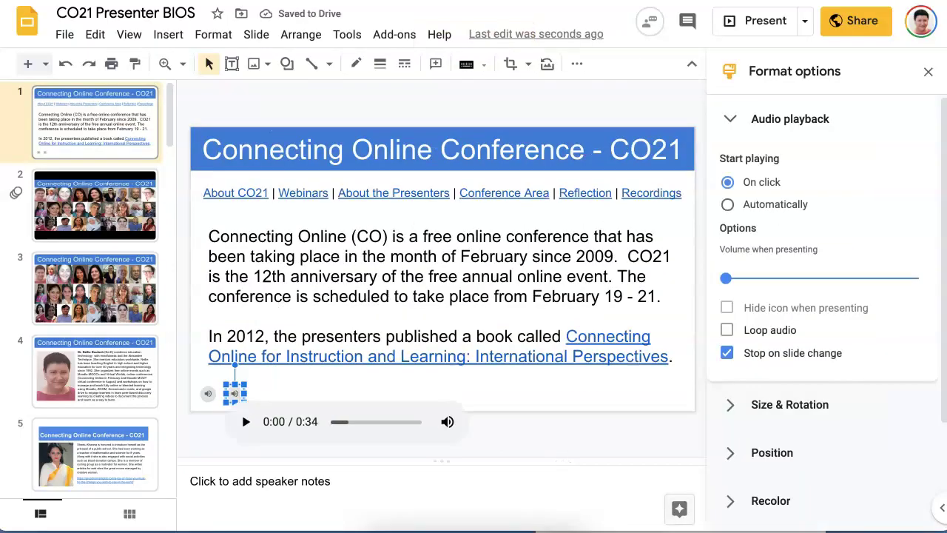
{"action": "left_click", "coordinate": [728, 205]}
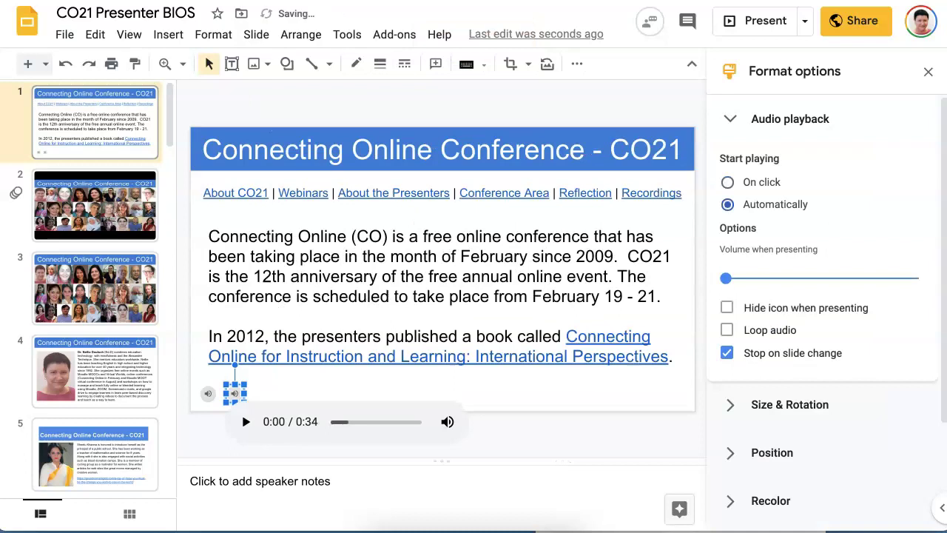
- Raise the second audio clip's presenting volume to somewhat above the middle, hide its icon when presenting, and deselect the clip
{"action": "left_click_drag", "start_coordinate": [726, 279], "coordinate": [848, 279]}
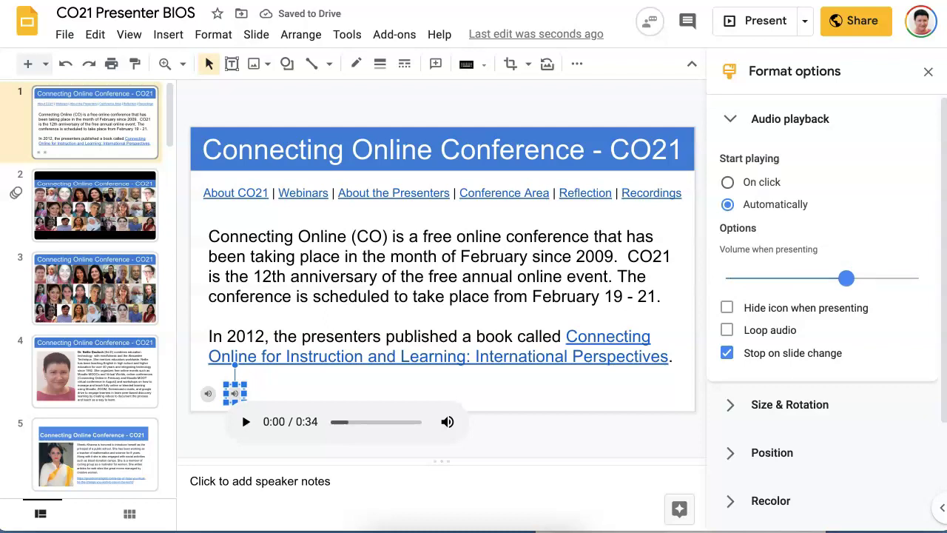
{"action": "left_click", "coordinate": [727, 307]}
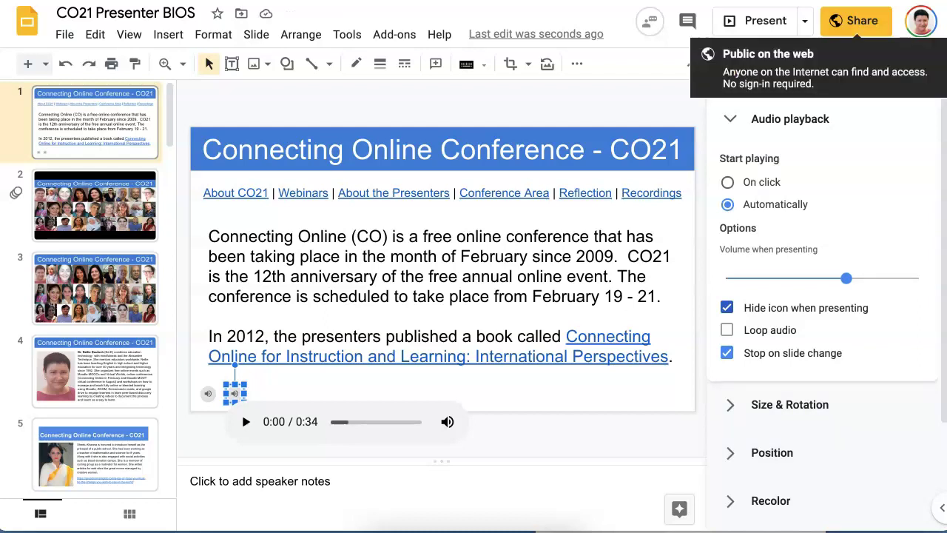
{"action": "key", "text": "Escape"}
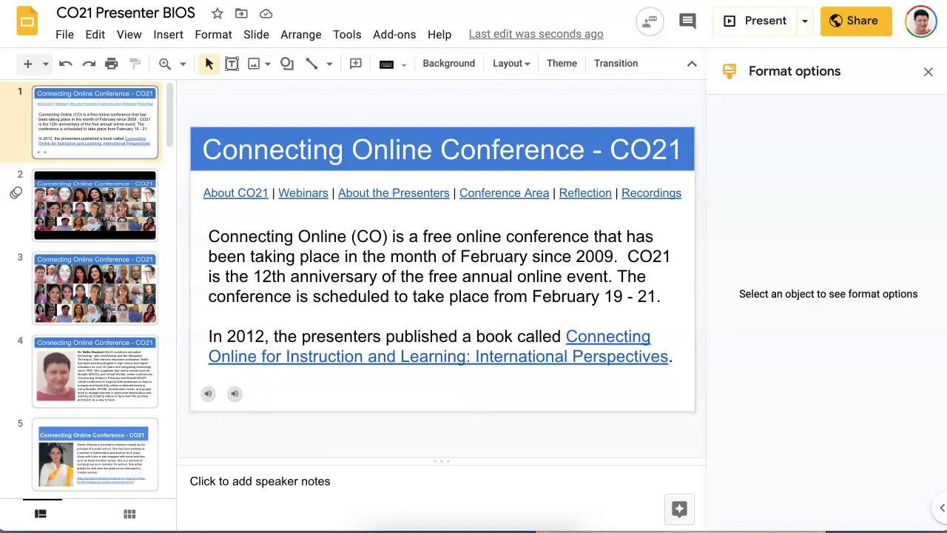
- Present slide 1 to check the automatic audio playback with the system volume raised, exit the slideshow, and close the format options
{"action": "left_click", "coordinate": [755, 21]}
{"action": "left_click", "coordinate": [760, 21]}
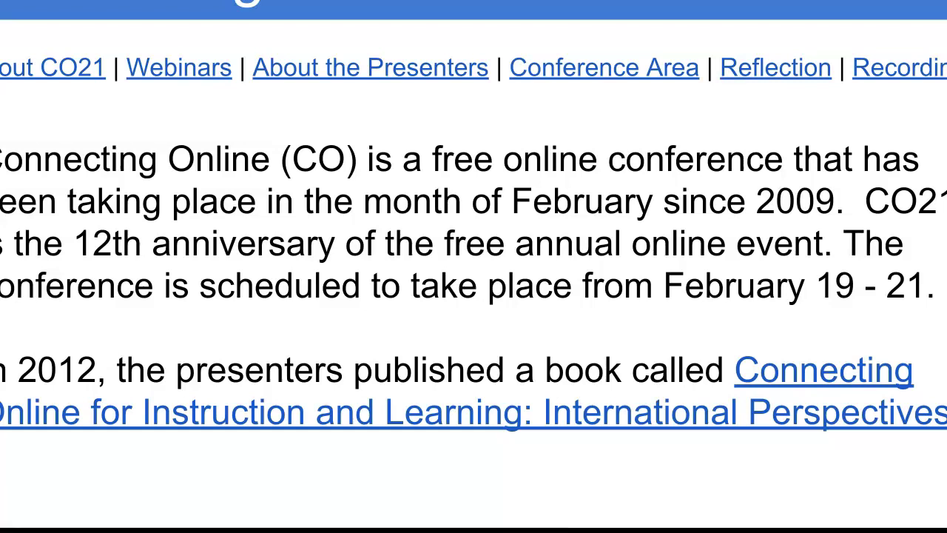
{"action": "key", "text": "XF86AudioRaiseVolume"}
{"action": "key", "text": "XF86AudioRaiseVolume"}
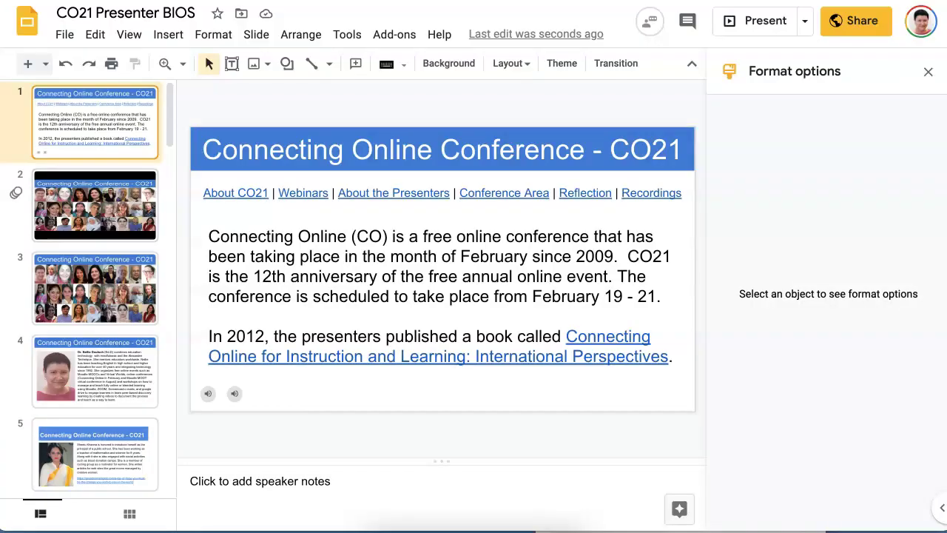
{"action": "left_click", "coordinate": [928, 71]}
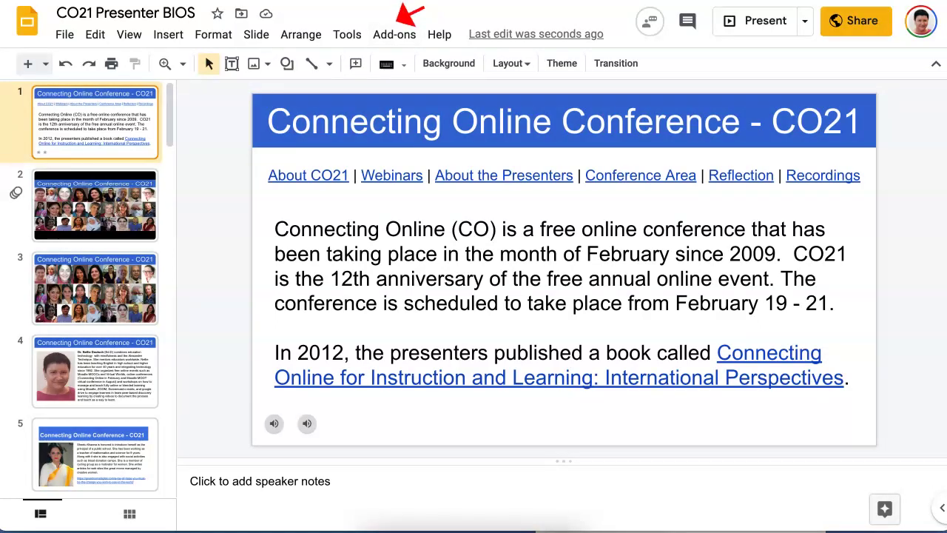
- Show the installed add-ons, including Simple Audio/Video Recorder and Slides Video Maker, and try to capture a screen region of the list
{"action": "left_click", "coordinate": [395, 34]}
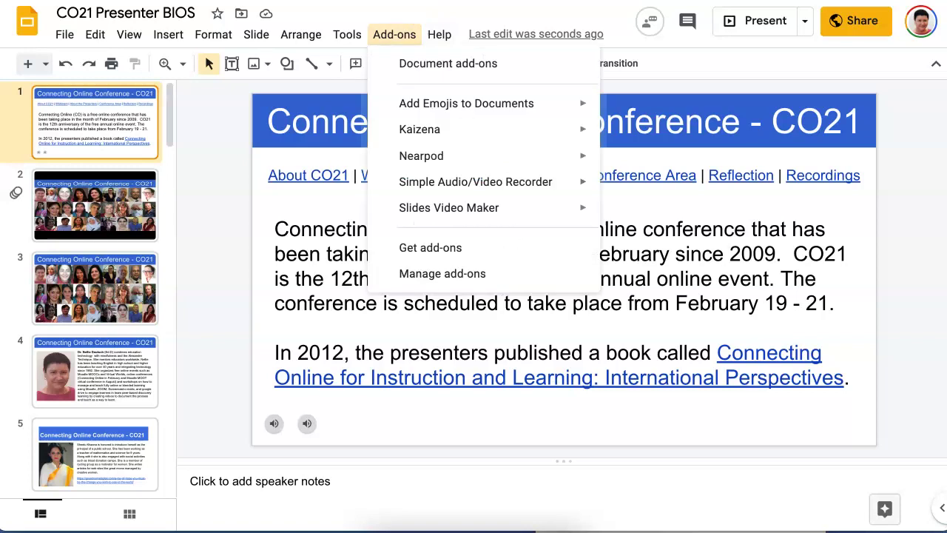
{"action": "mouse_move", "coordinate": [448, 207]}
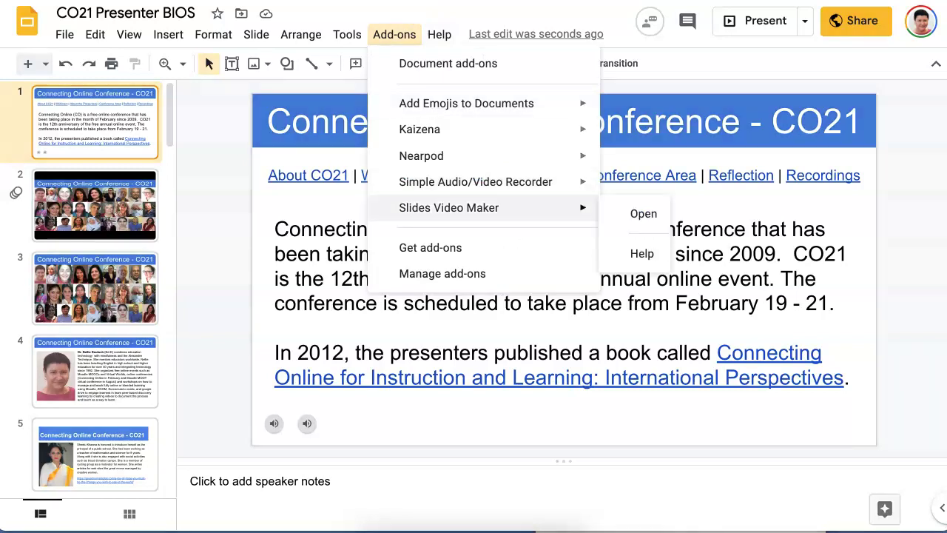
{"action": "mouse_move", "coordinate": [475, 181]}
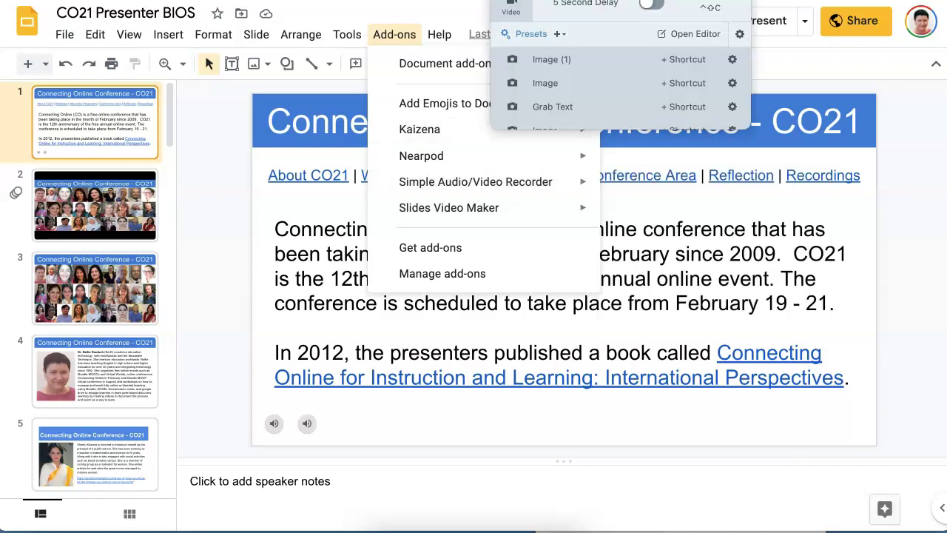
{"action": "key", "text": "ctrl+shift+c"}
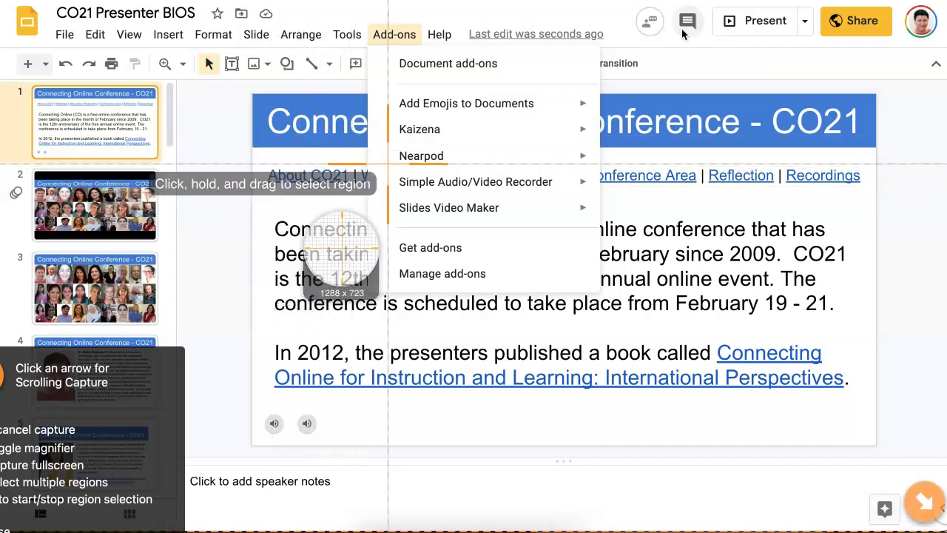
{"action": "key", "text": "Escape"}
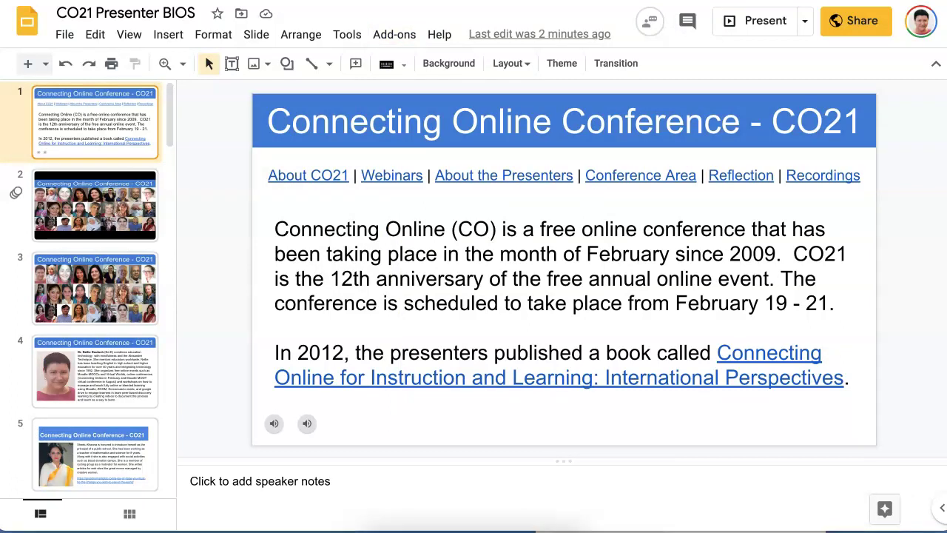
{"action": "left_click", "coordinate": [395, 34]}
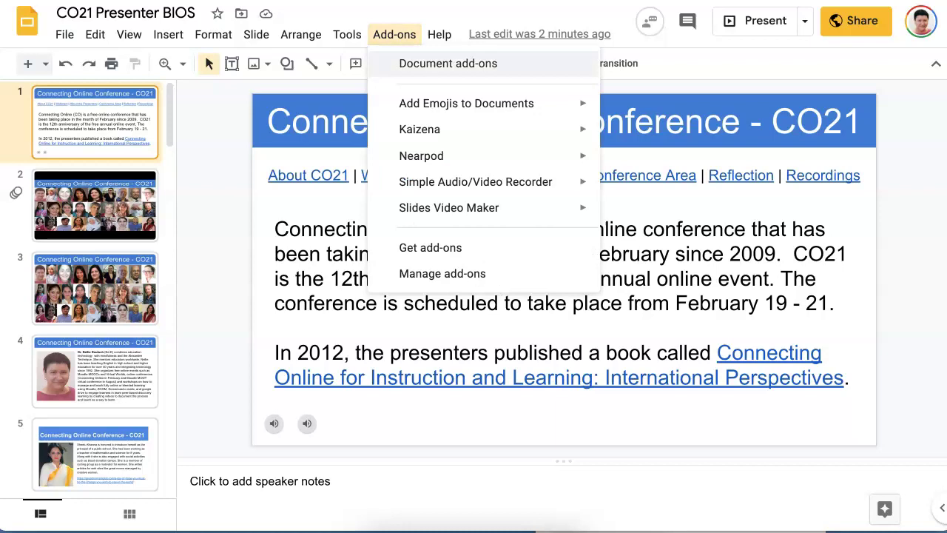